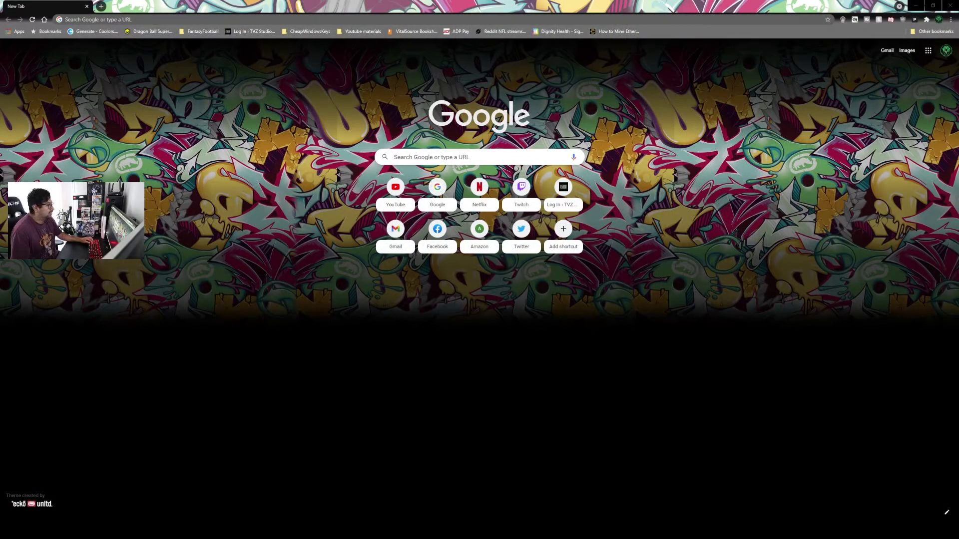
Step: Search Google for 'windows media creation tool'
click(374, 21)
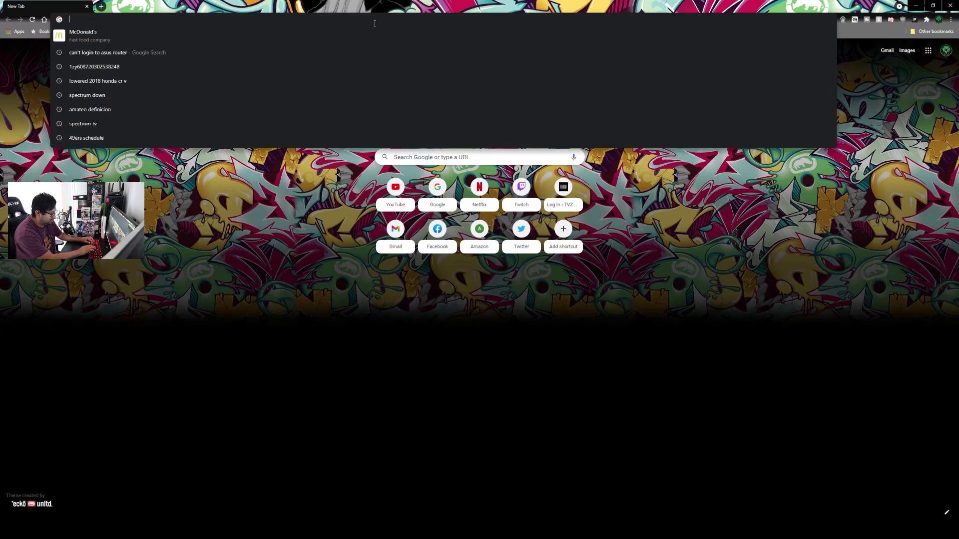
text(mw)
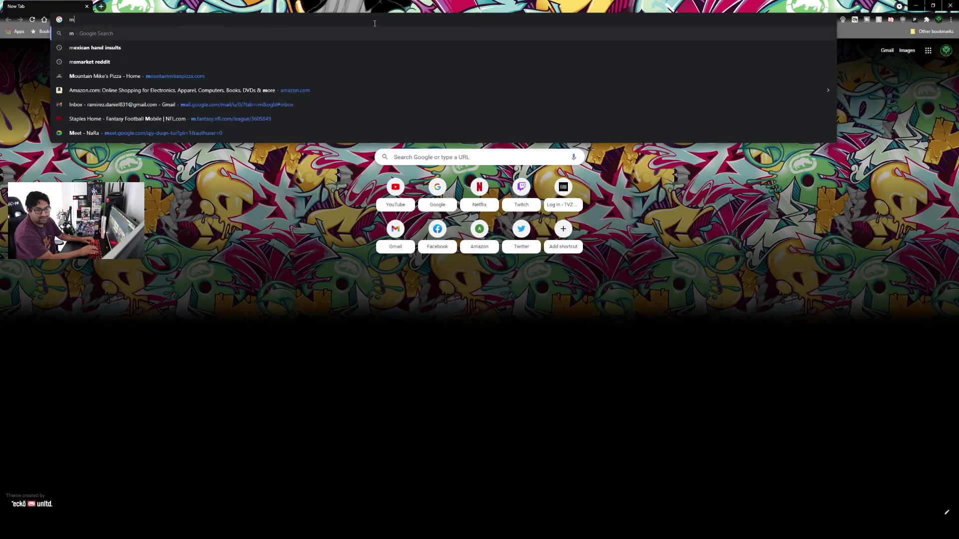
key(BackSpace)
key(BackSpace)
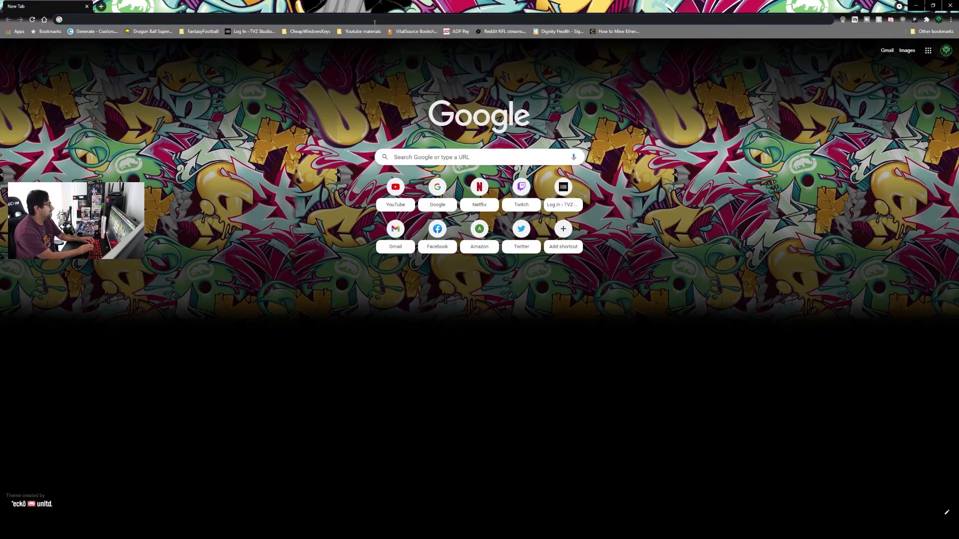
text(windoe)
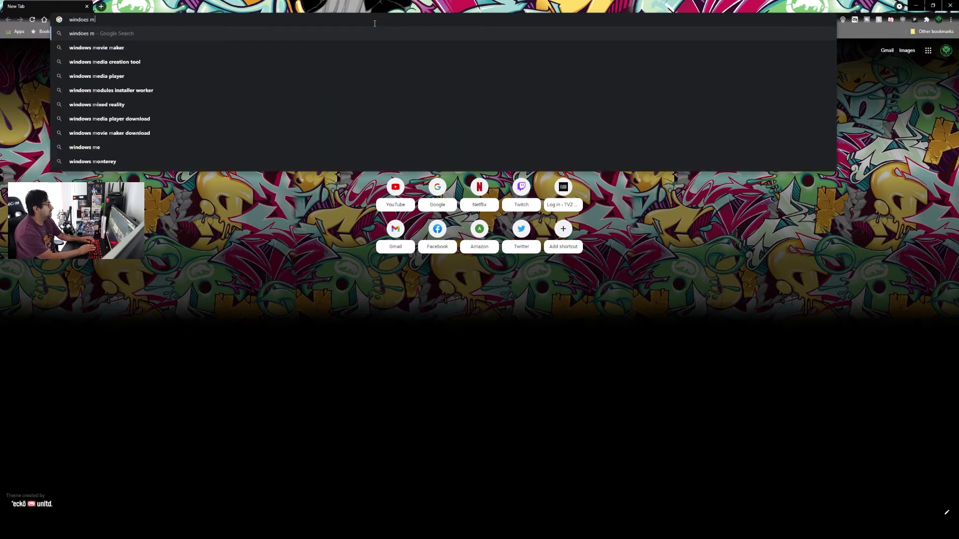
key(BackSpace)
text(ws )
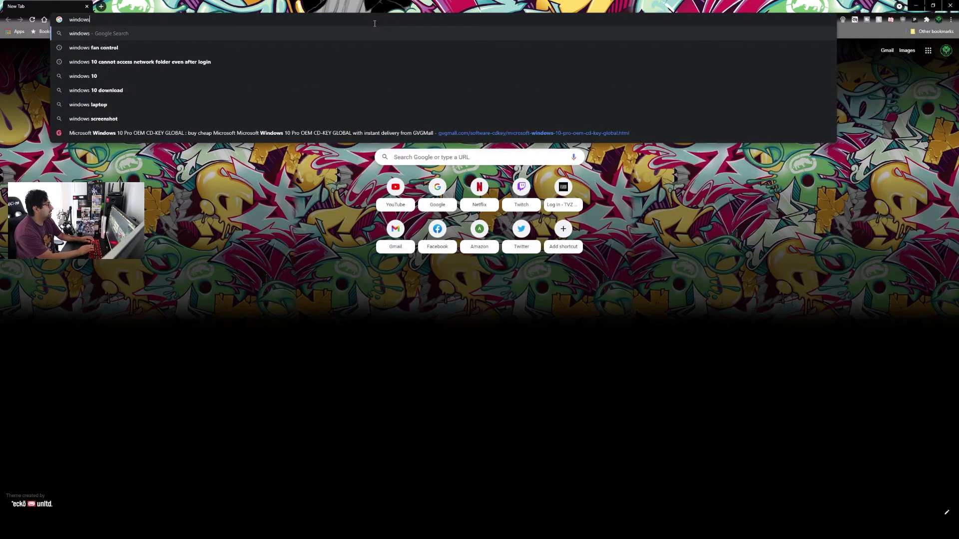
text(media creation tool)
key(Return)
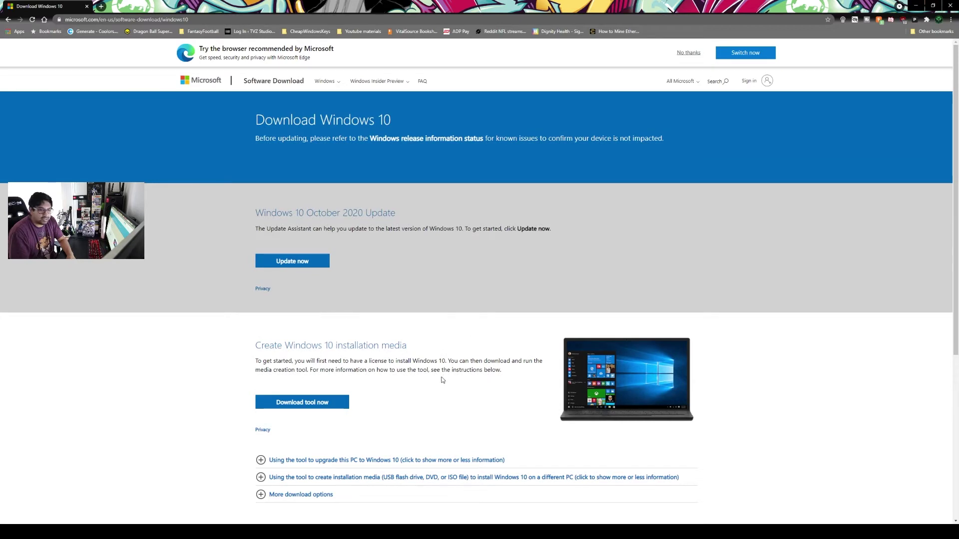
Step: Download the Windows 10 MediaCreationTool, run it, and switch to the desktop
click(303, 408)
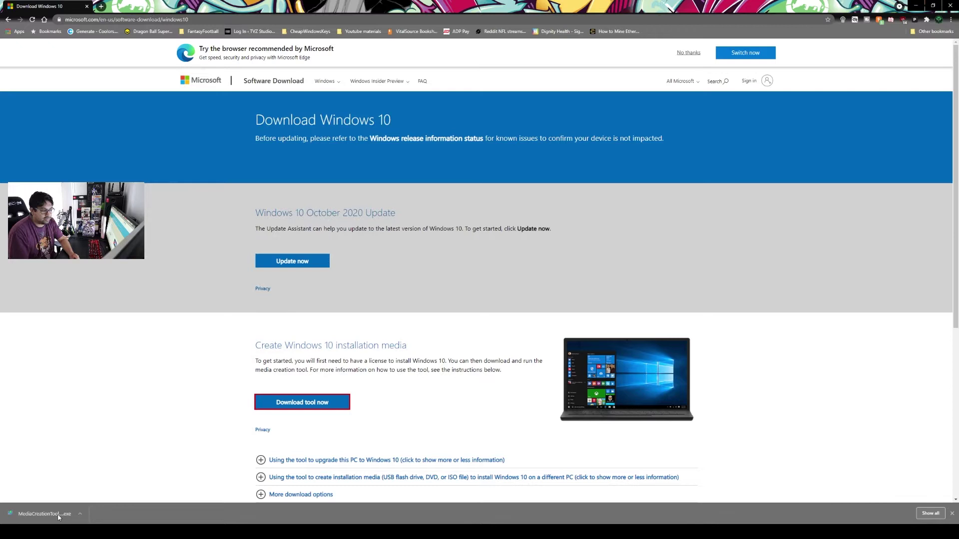
click(57, 517)
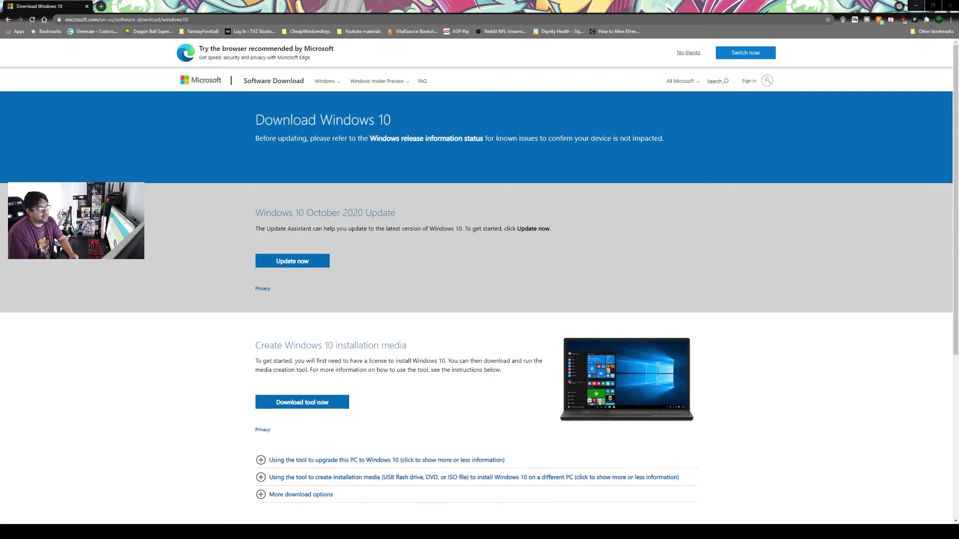
click(302, 402)
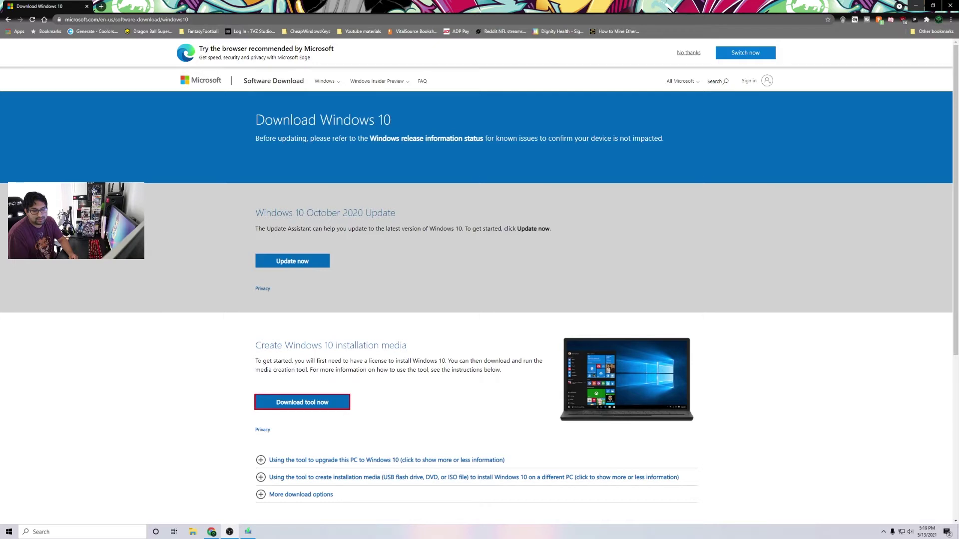
click(508, 310)
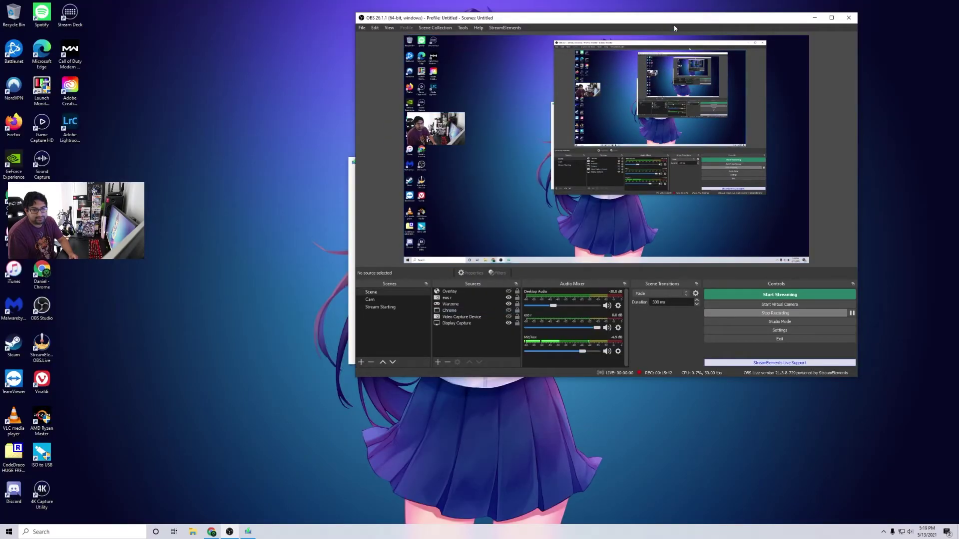
Step: Accept the license and write Windows 10 64-bit English installation media to USB drive H:
drag(667, 22, 0, 22)
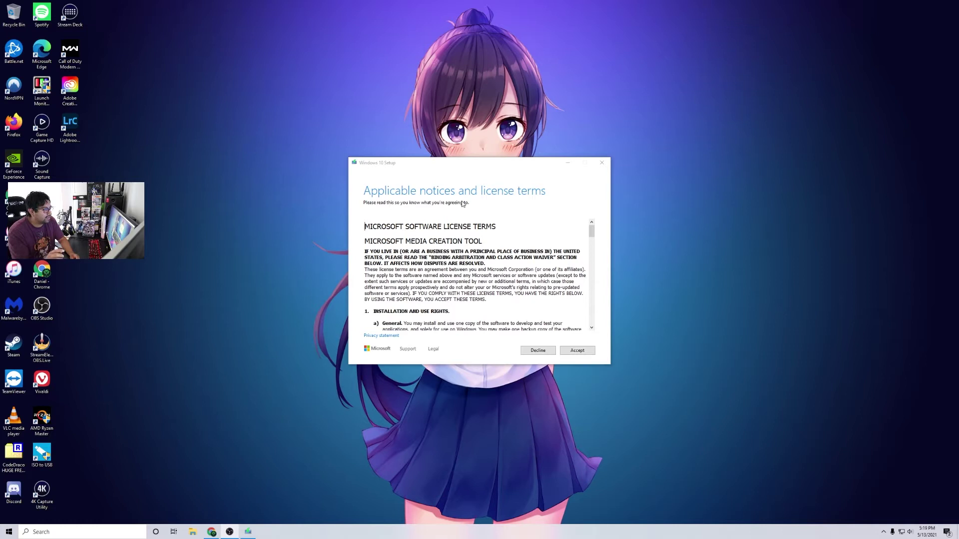
click(578, 352)
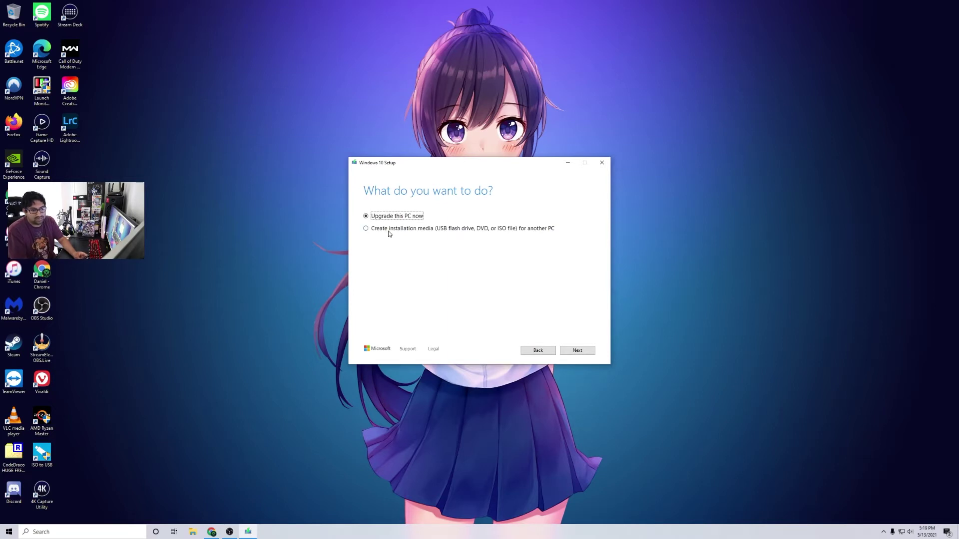
click(389, 232)
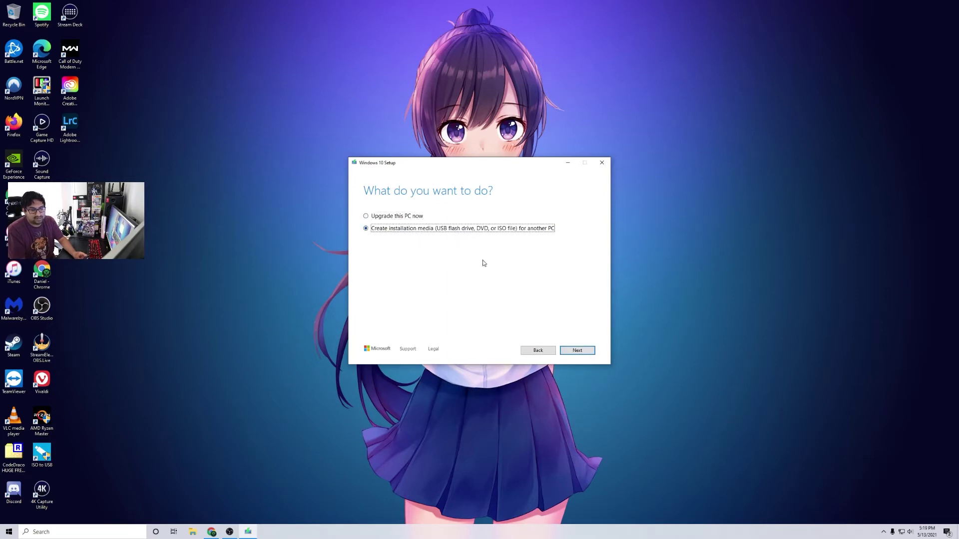
click(577, 350)
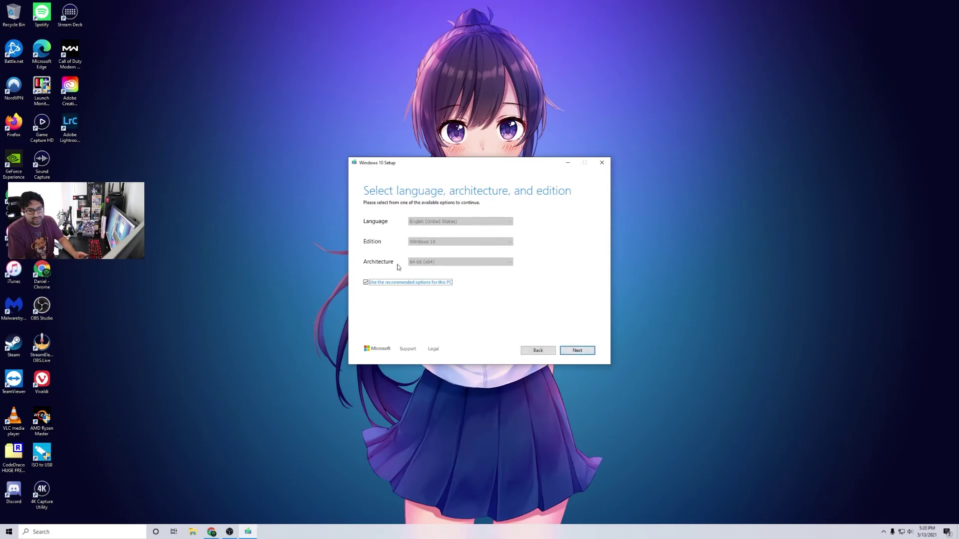
click(367, 283)
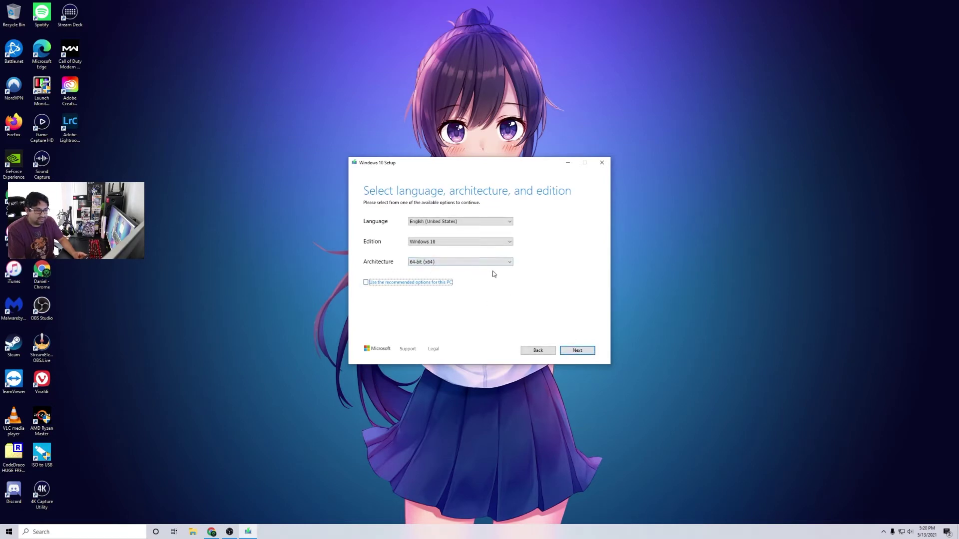
click(588, 351)
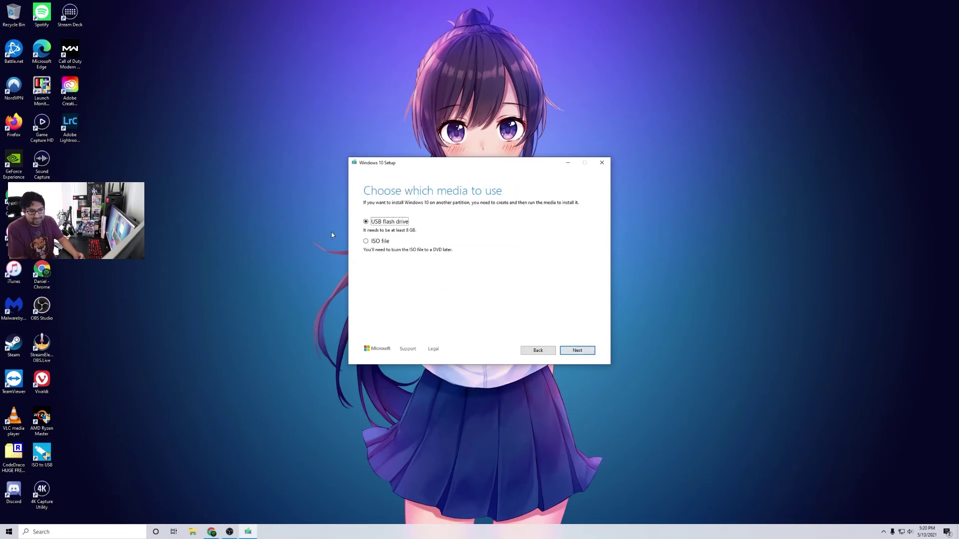
click(577, 350)
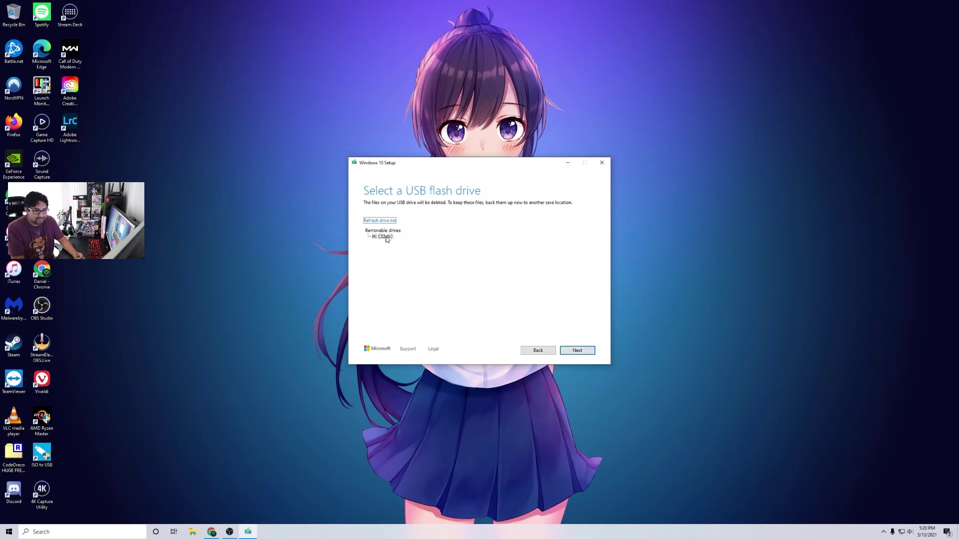
click(577, 351)
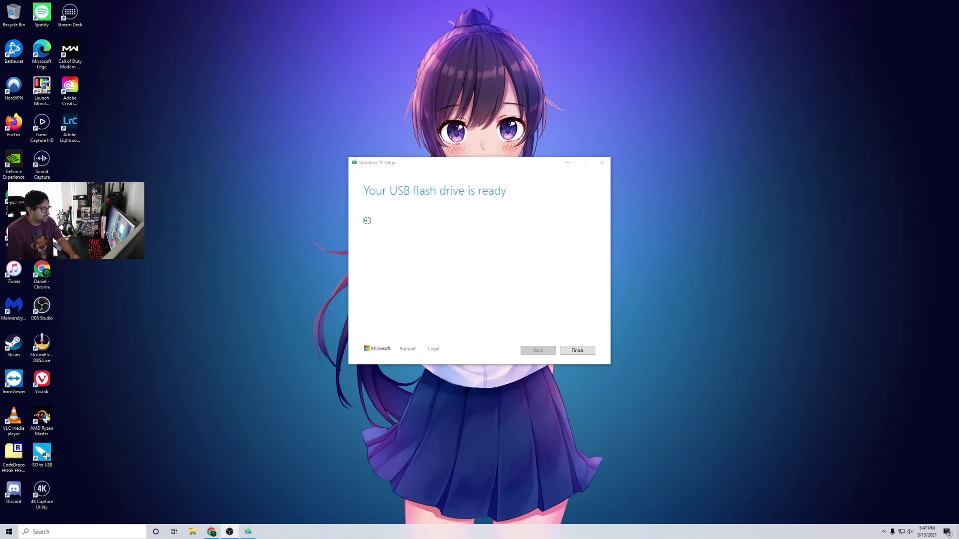
Step: Verify the setup files on ESD-USB (H:) in File Explorer, then finish Windows 10 Setup
click(192, 532)
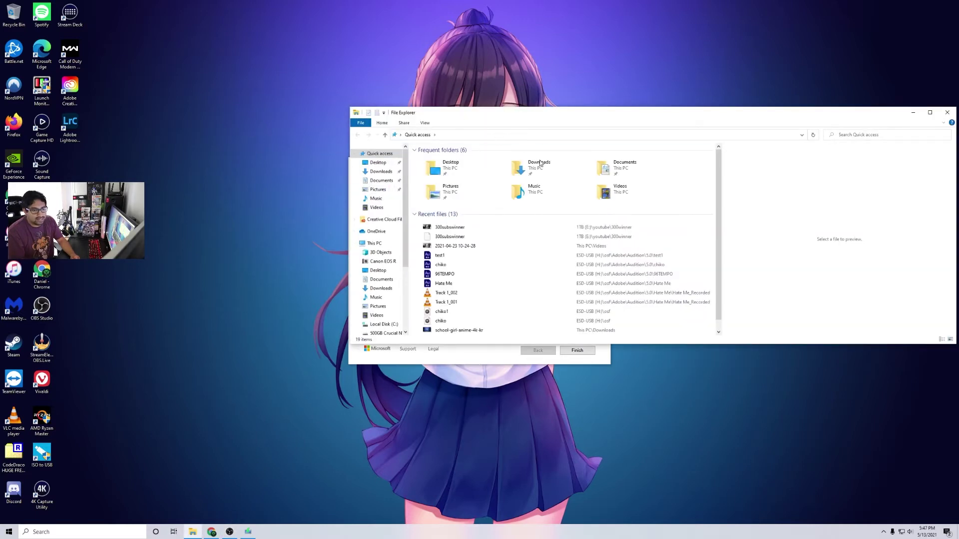
click(379, 243)
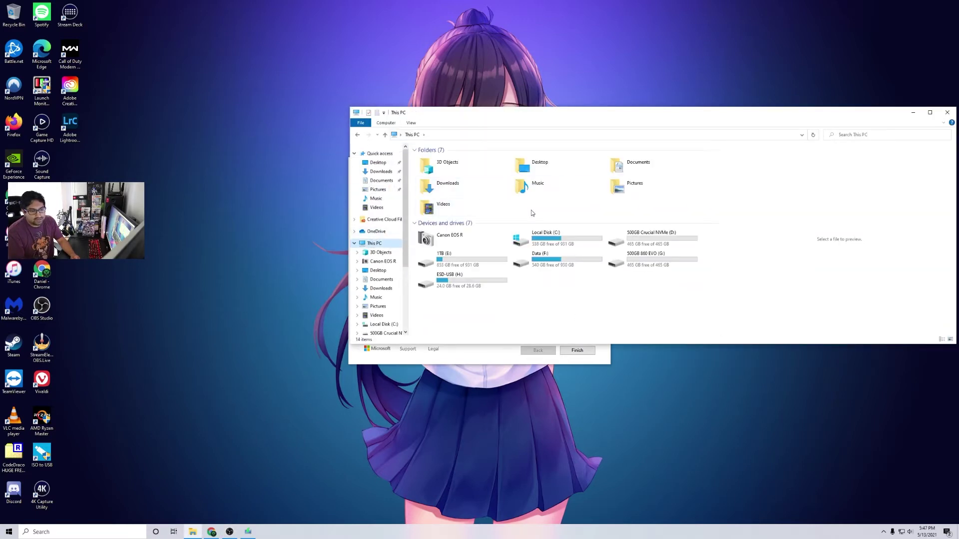
double_click(467, 281)
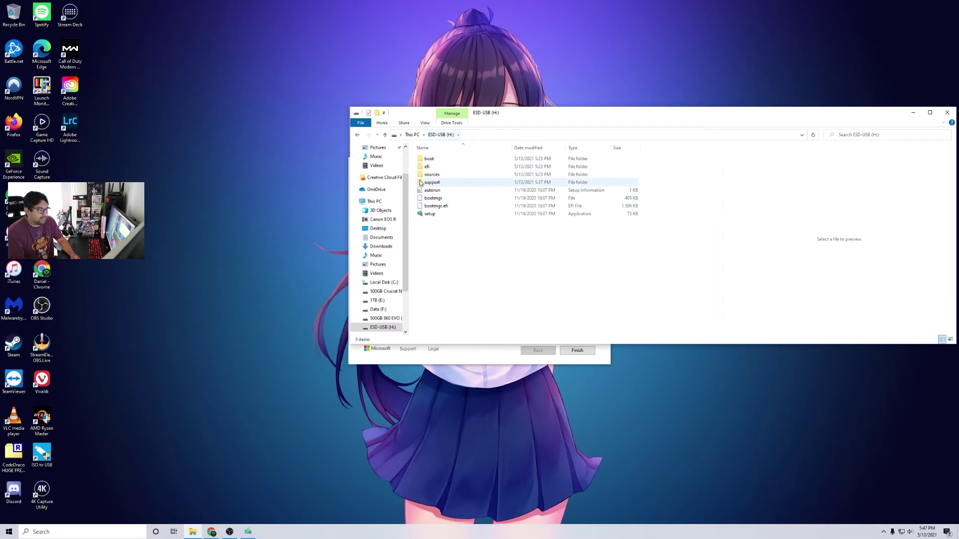
click(949, 112)
click(586, 351)
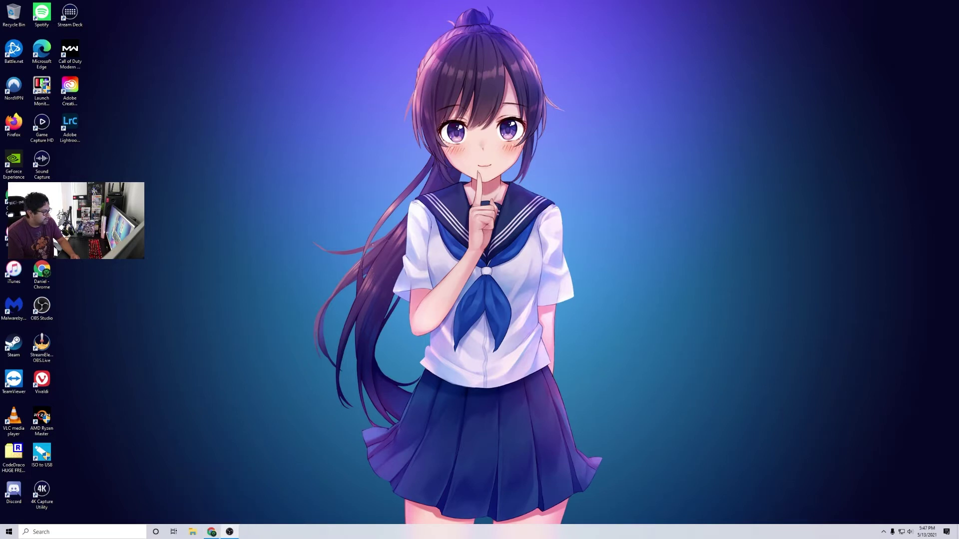
Step: Search Google for 'hirens boot cd' in Chrome
click(211, 532)
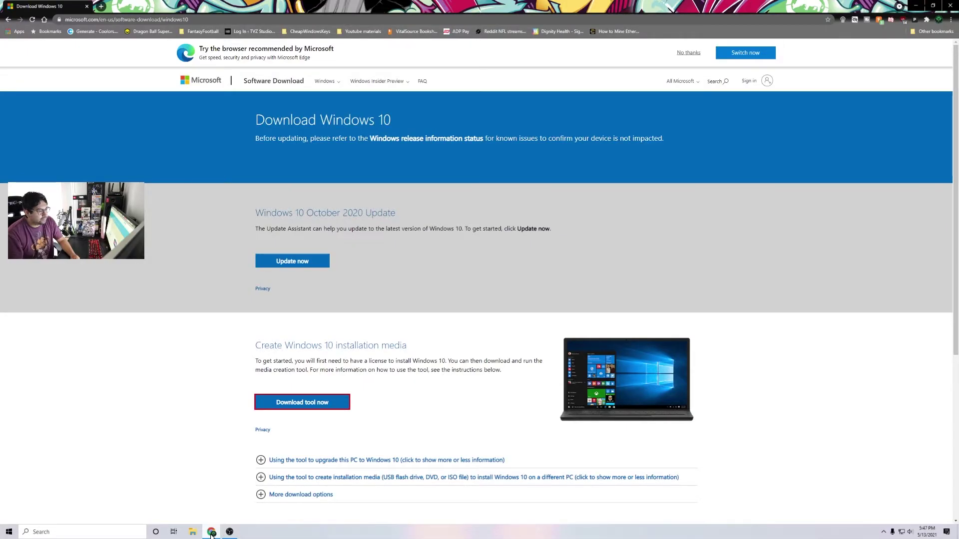
click(515, 19)
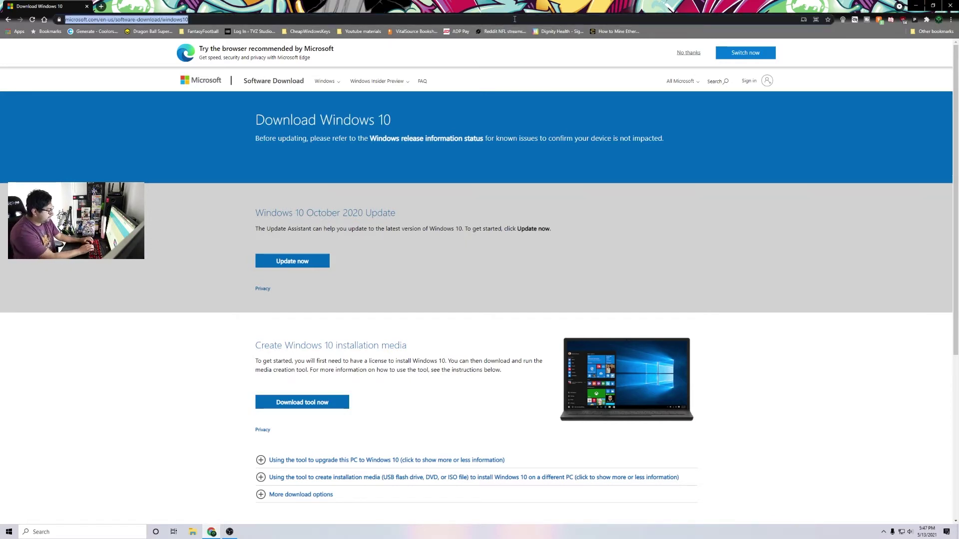
text(hirens)
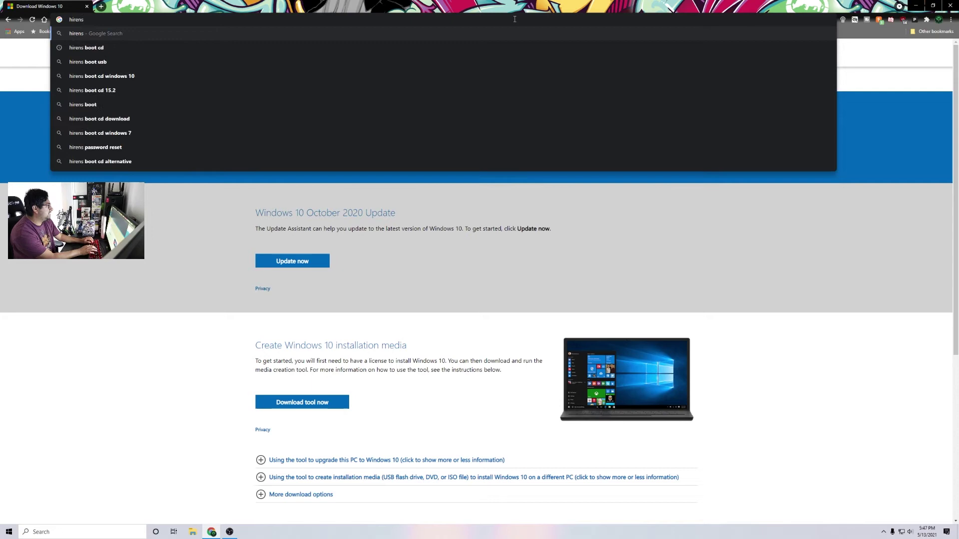
text( b)
key(Return)
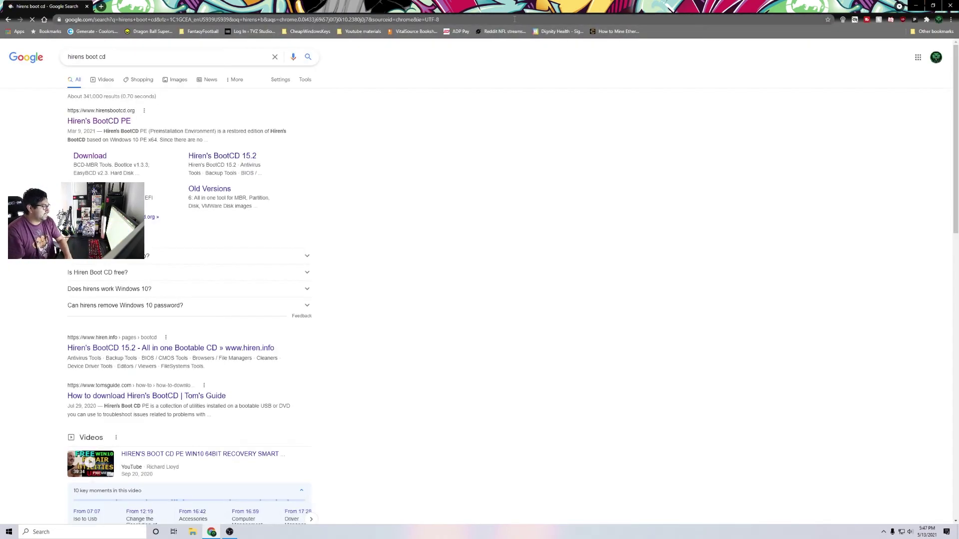
double_click(687, 6)
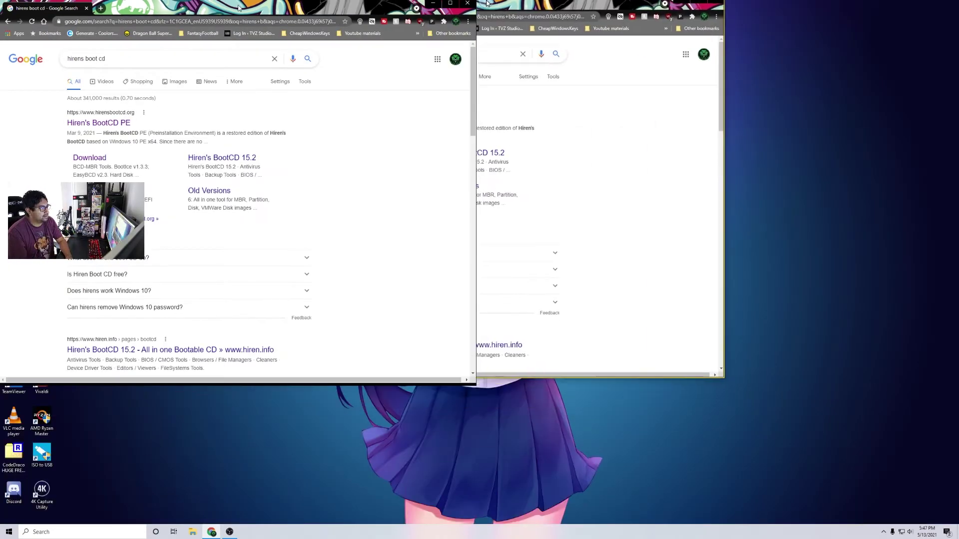
double_click(487, 3)
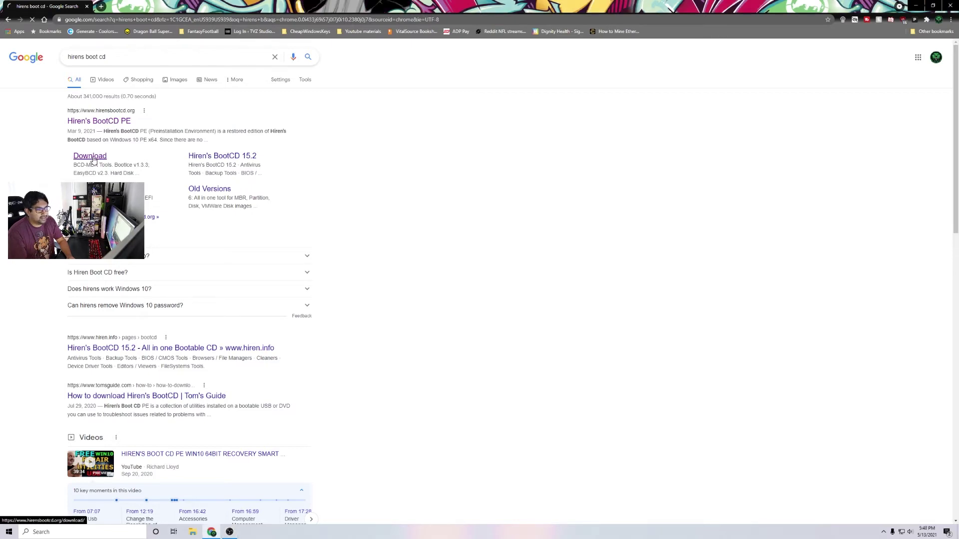
Step: Download HBCD_PE_x64.iso from the Hiren's BootCD download page
click(93, 159)
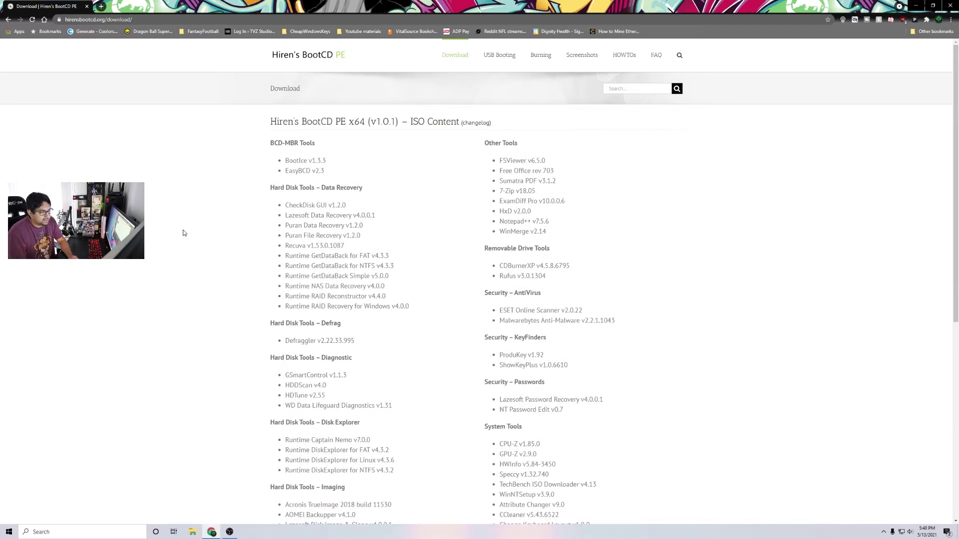
scroll(228, 231, down, 7)
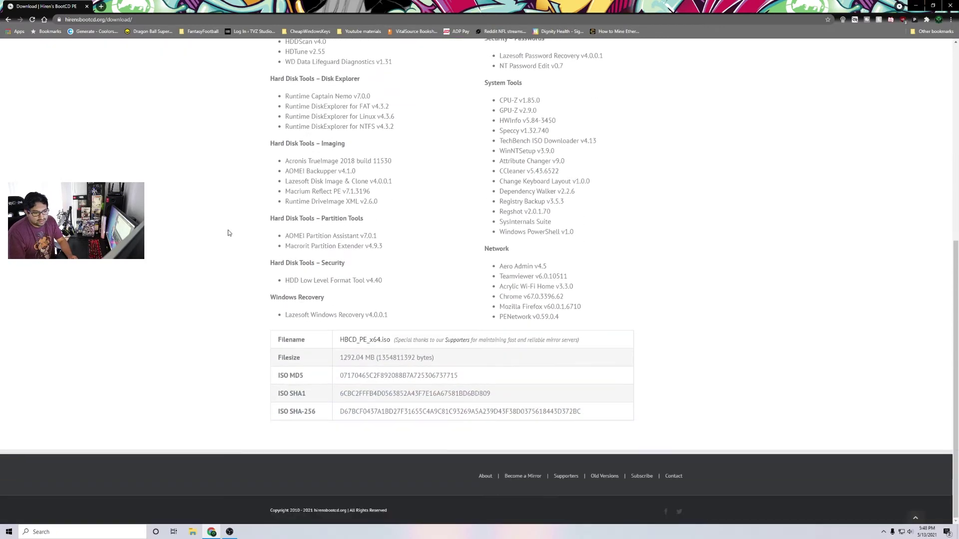
click(371, 343)
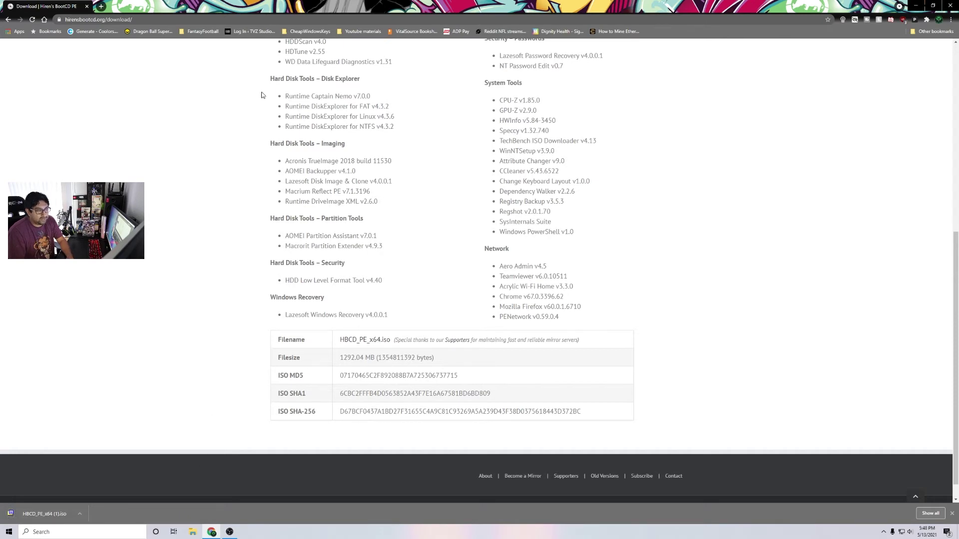
Step: Search for Rufus and download Rufus 3.14 from the official rufus.ie site
click(44, 20)
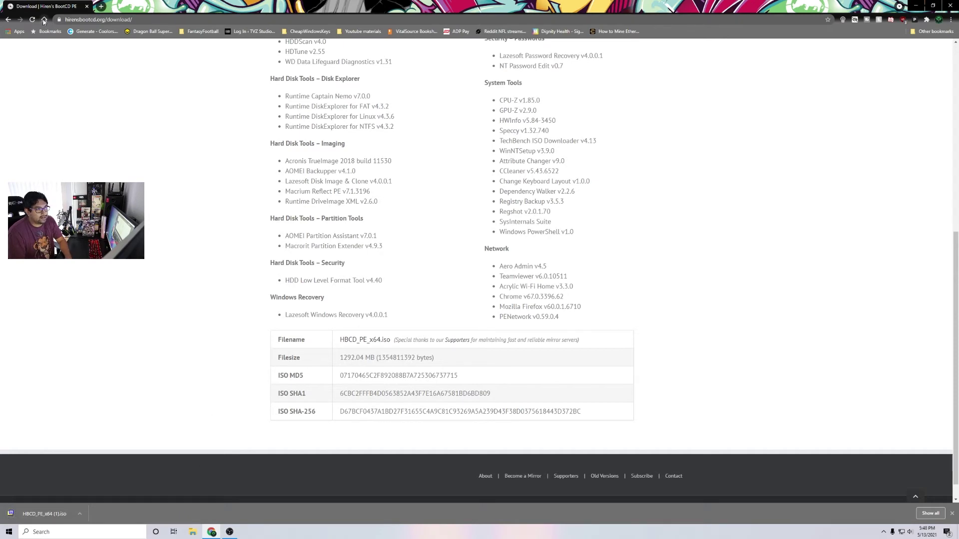
text(rufus)
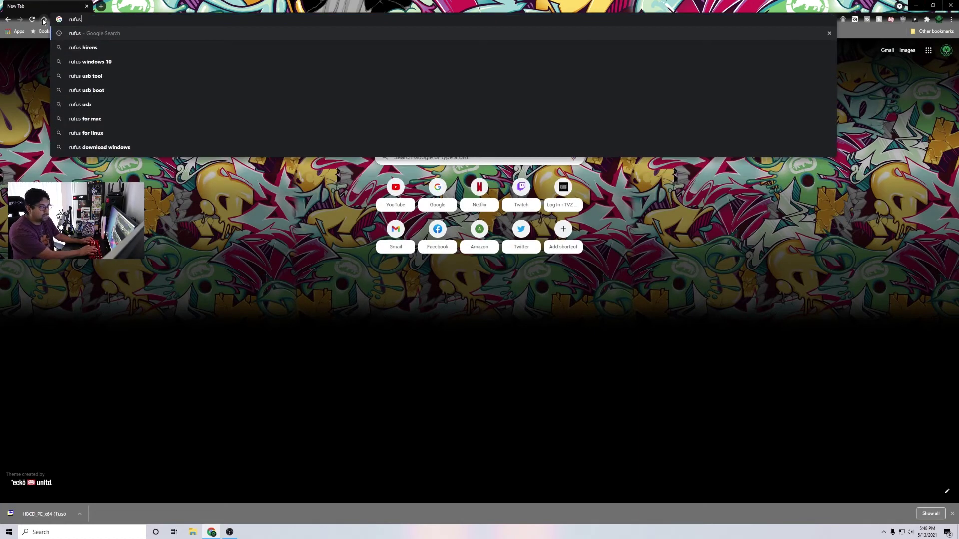
key(Return)
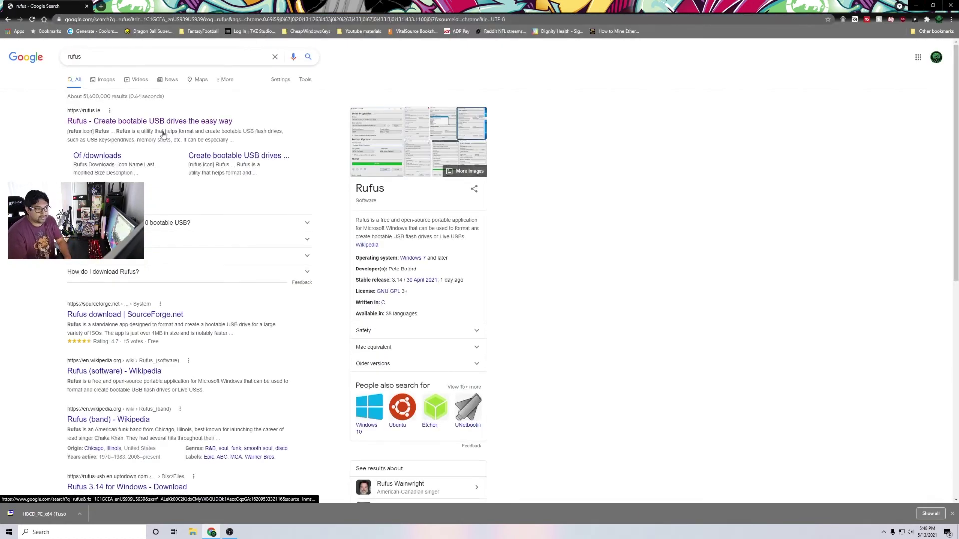
click(106, 122)
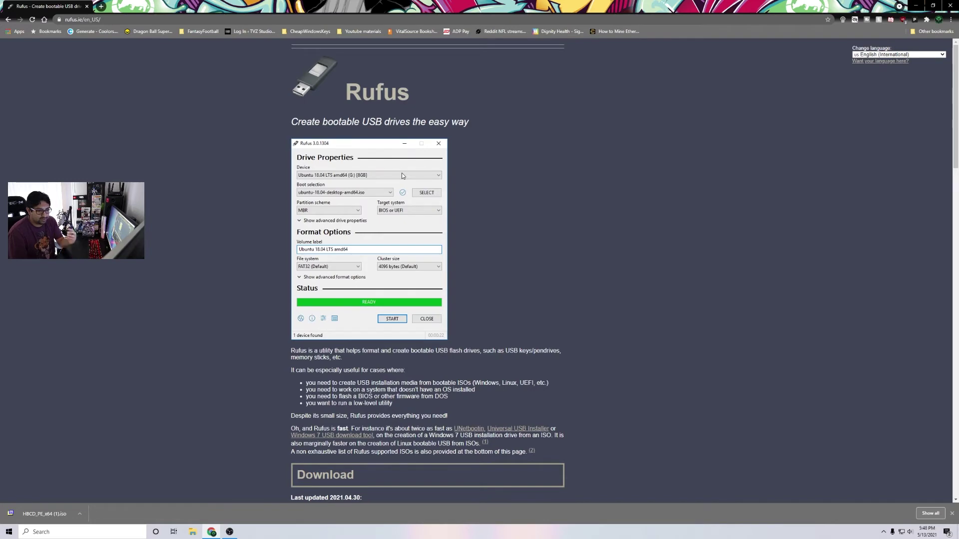
scroll(401, 173, down, 1)
scroll(397, 189, down, 5)
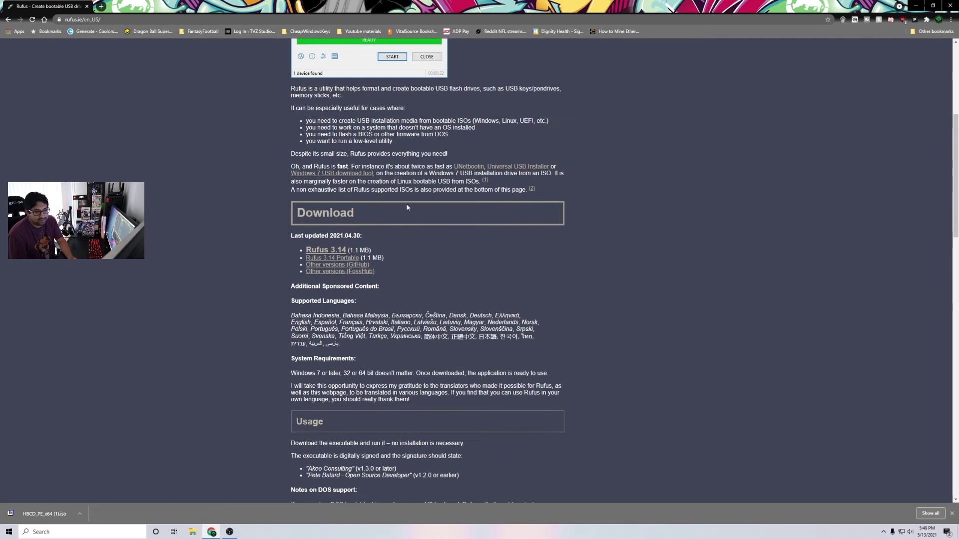
click(335, 252)
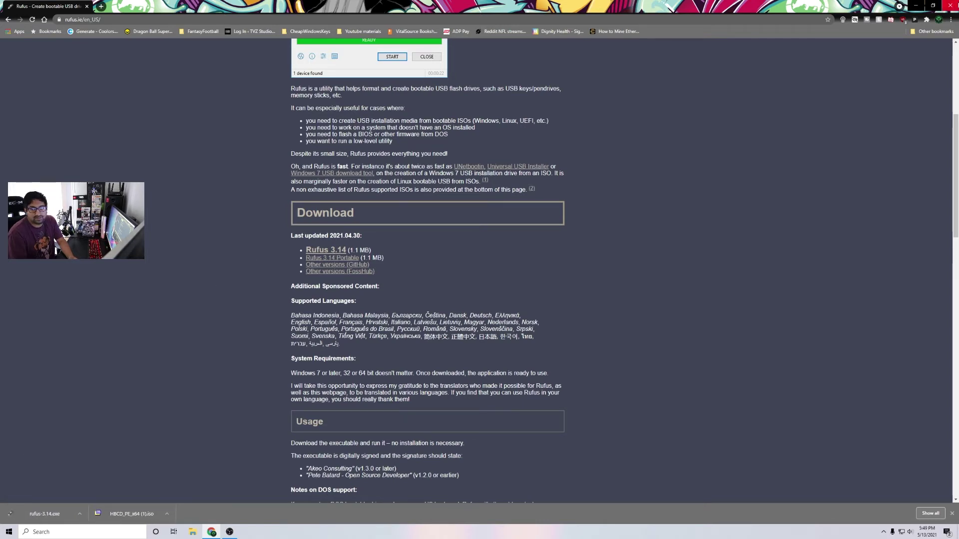
Step: Close Chrome and launch rufus-3.14 from the Downloads folder
click(951, 6)
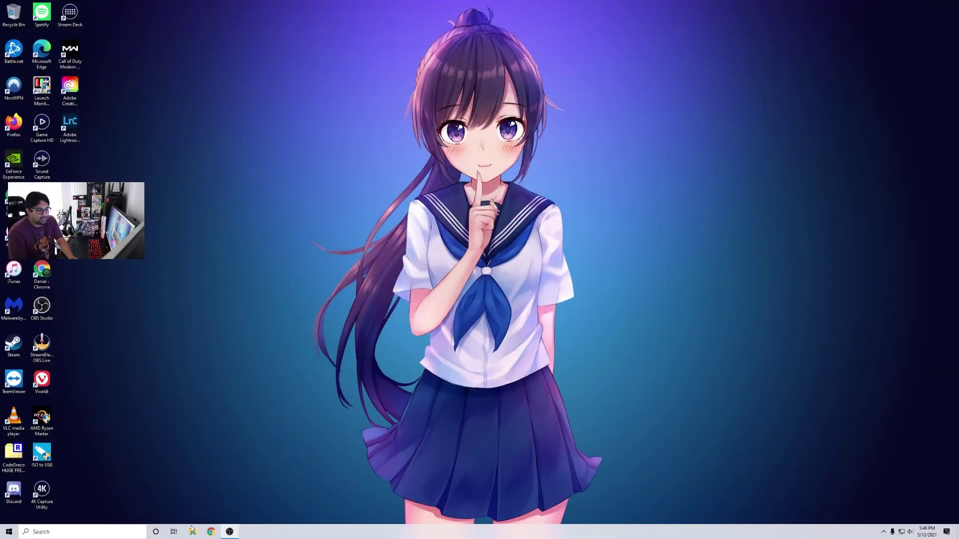
click(191, 530)
click(535, 169)
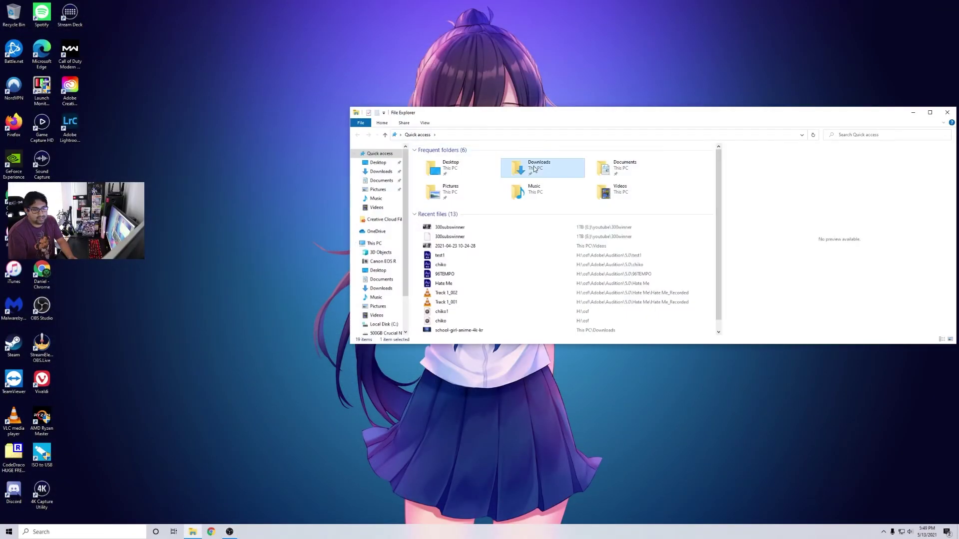
double_click(534, 168)
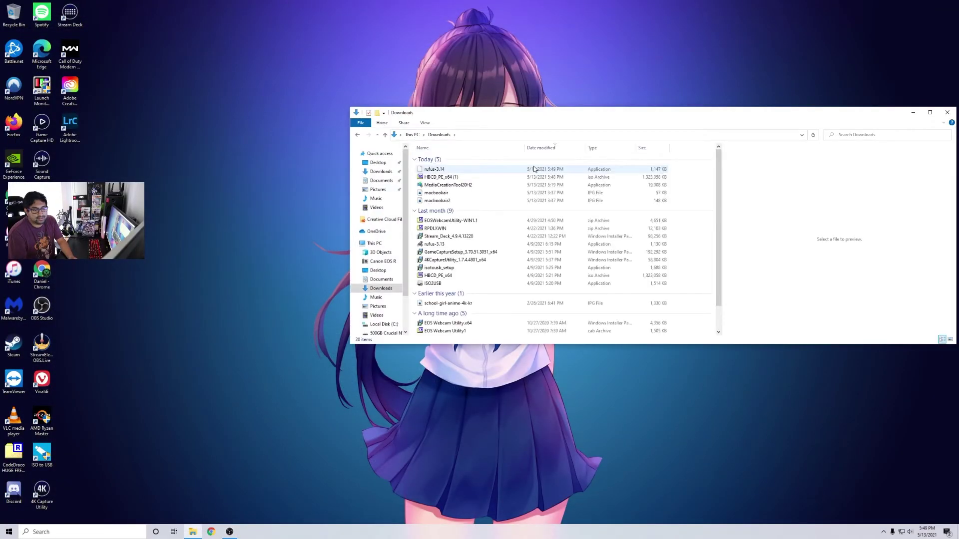
double_click(430, 176)
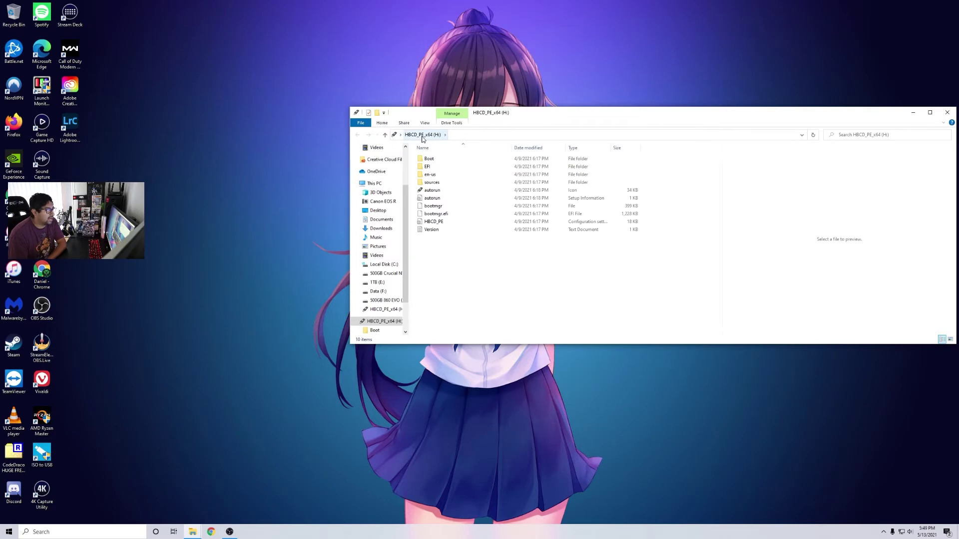
click(912, 113)
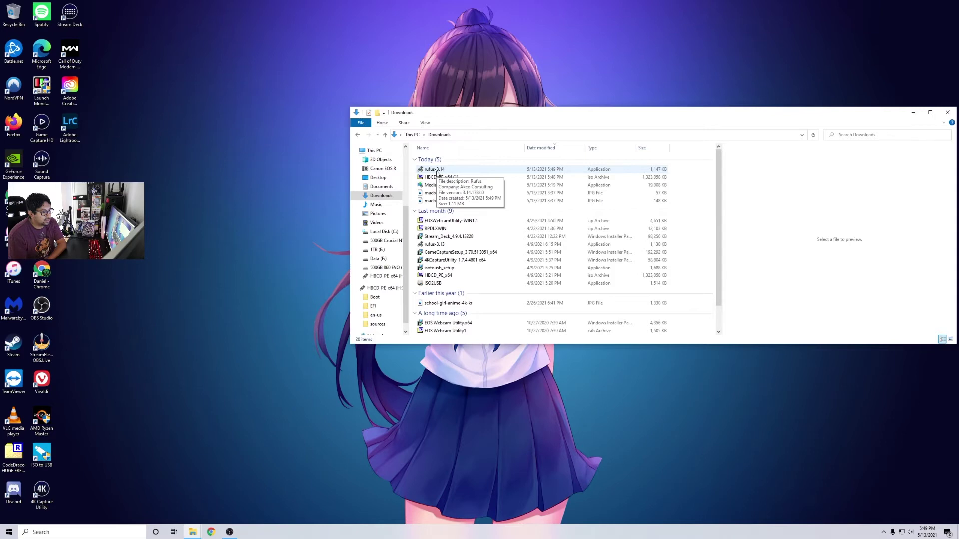
double_click(437, 170)
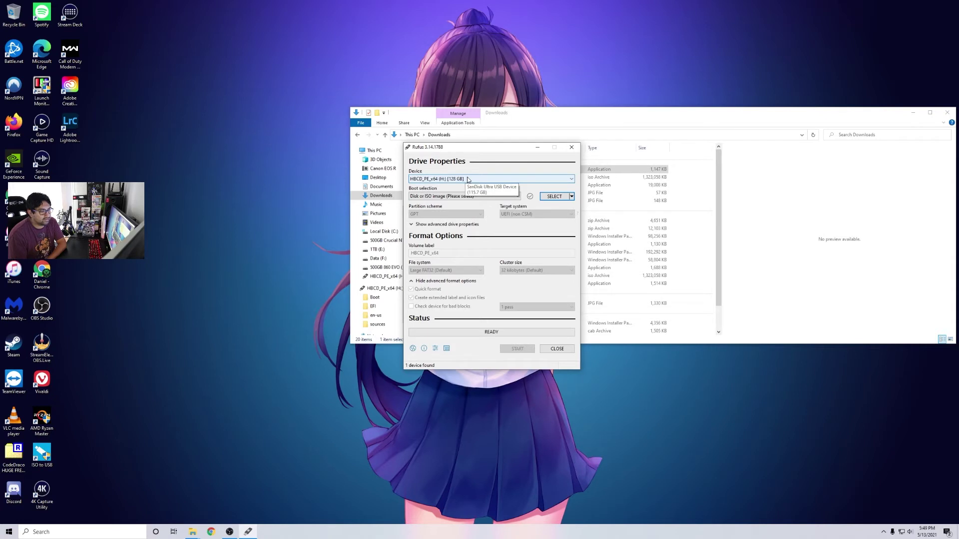
Step: Keep HBCD_PE_x64 (H:) as the device and load HBCD_PE_x64 (1).iso as the boot image
click(422, 178)
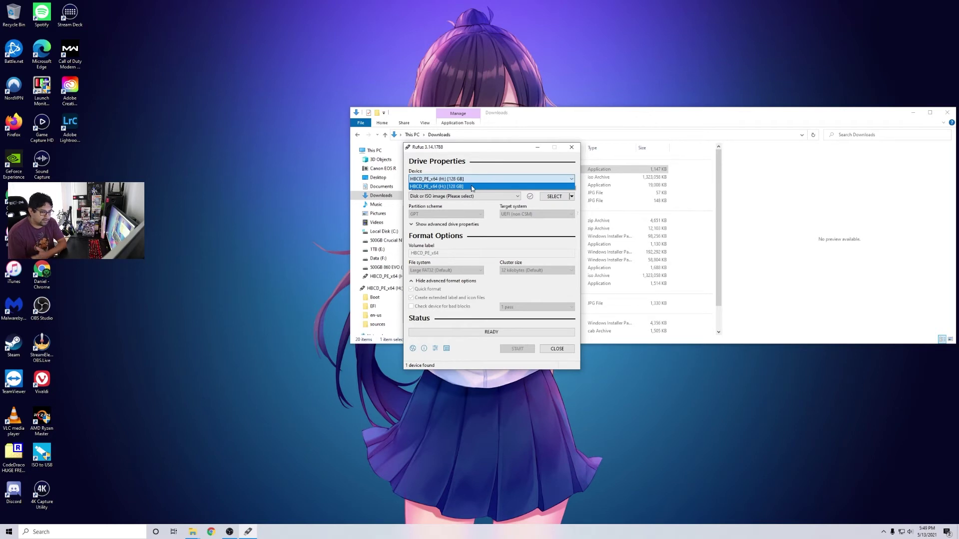
click(498, 208)
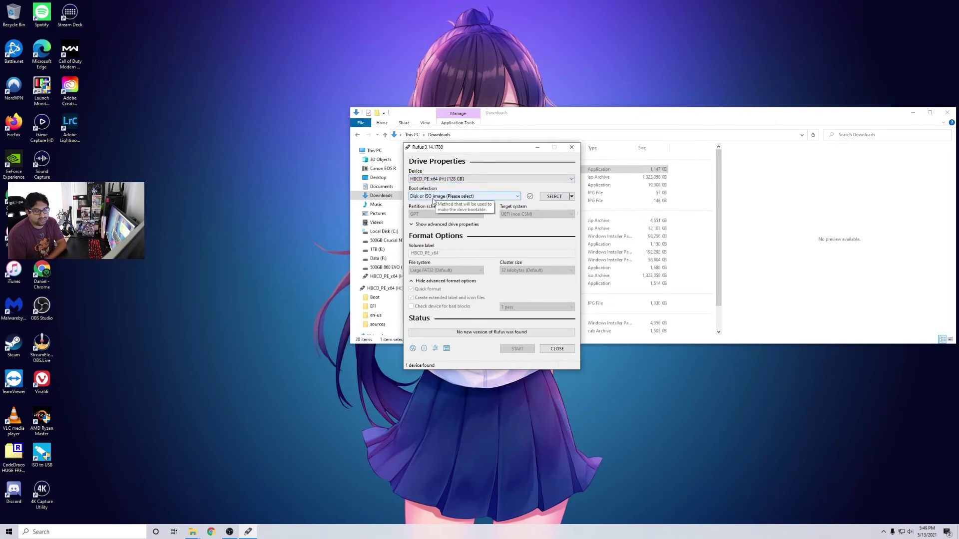
click(557, 198)
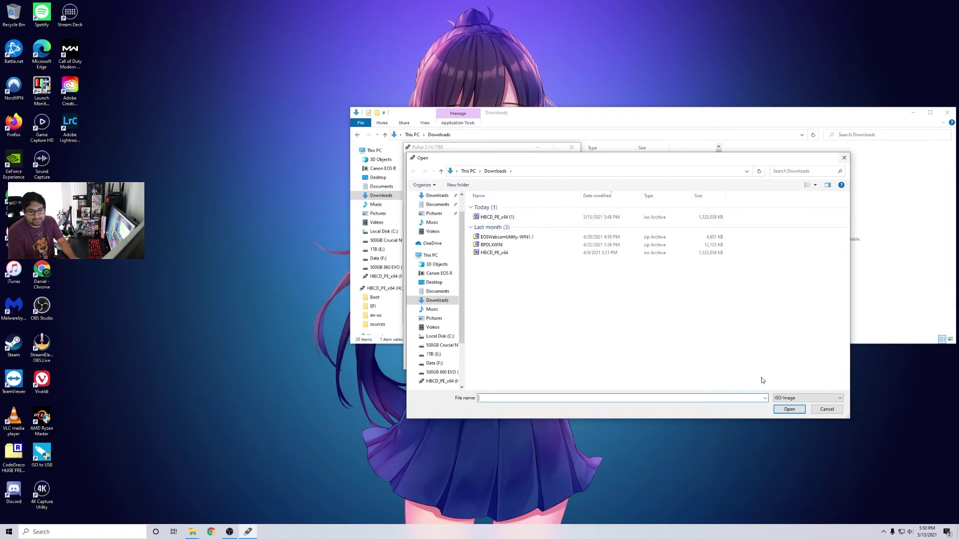
click(492, 217)
click(788, 410)
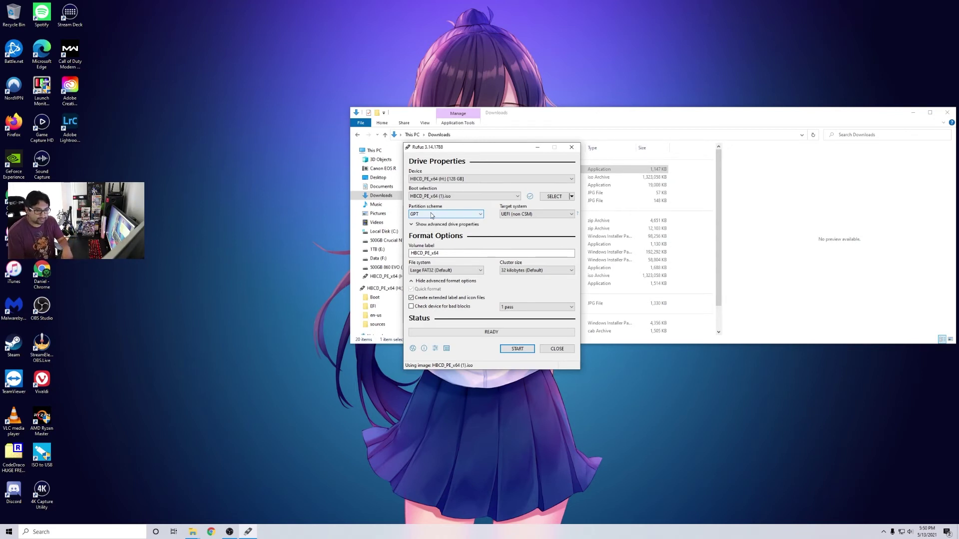
click(432, 215)
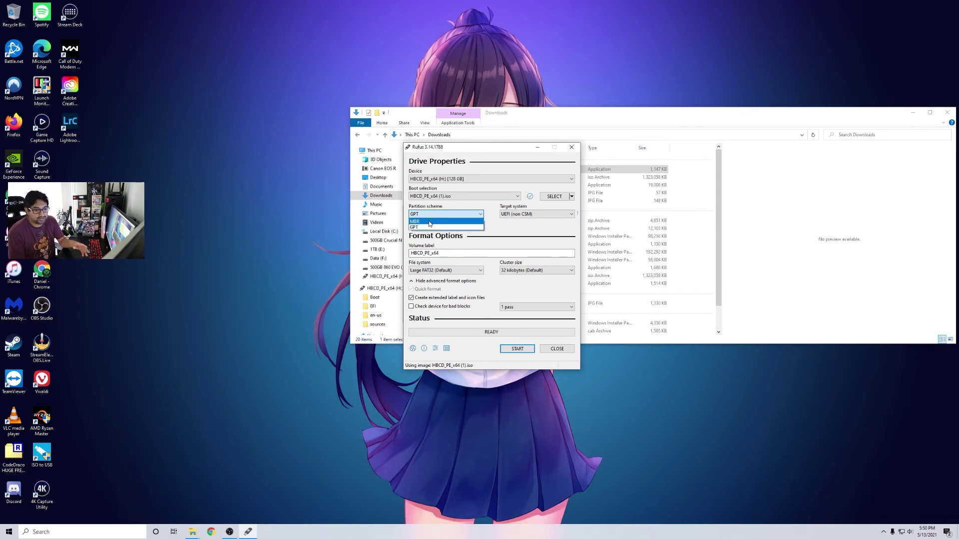
click(462, 223)
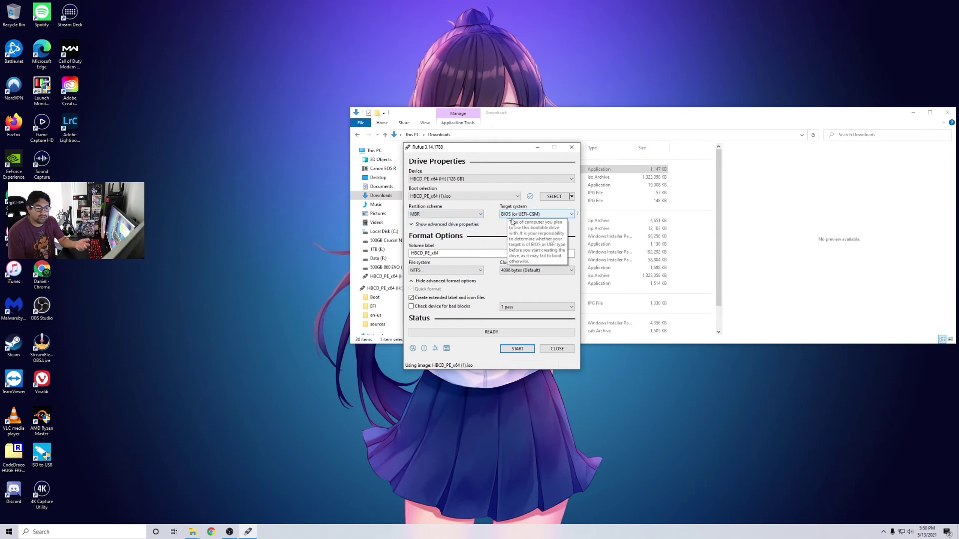
click(470, 215)
click(425, 231)
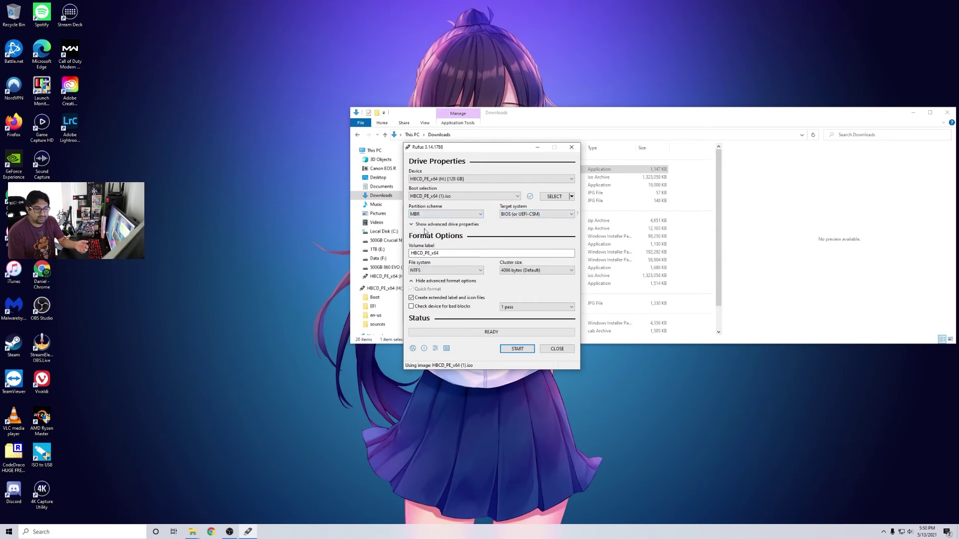
click(465, 215)
click(470, 229)
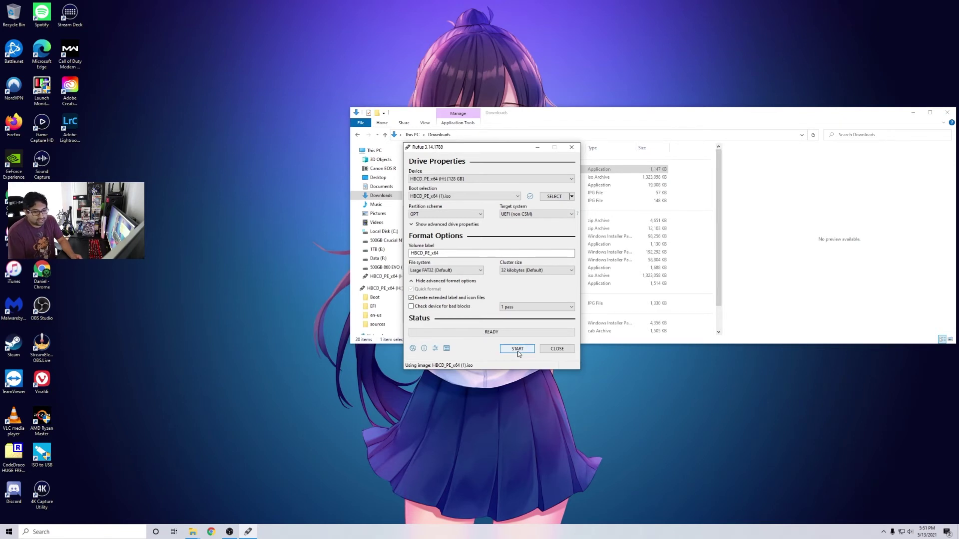
Step: Close Rufus without writing, view the HBCD_PE_x64 (H:) drive, then close Explorer
click(556, 349)
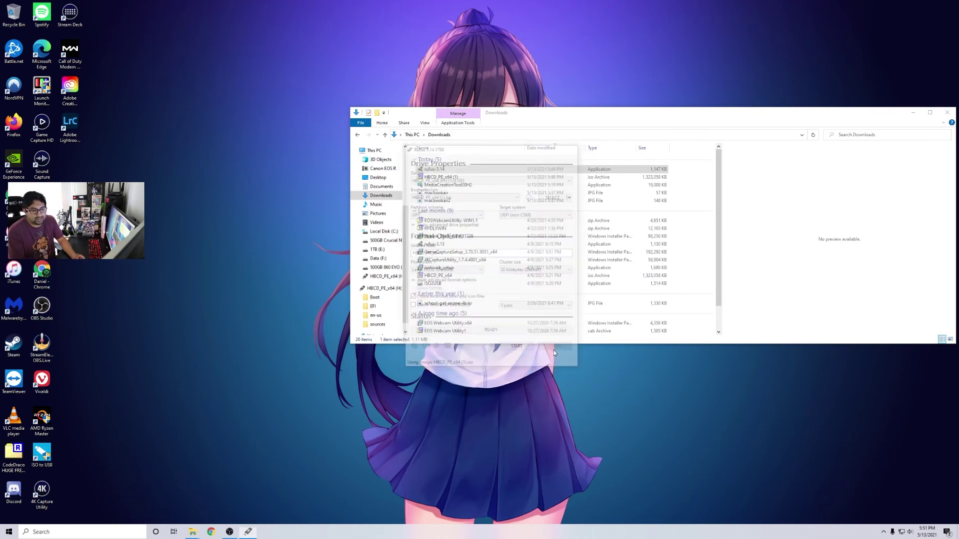
click(383, 289)
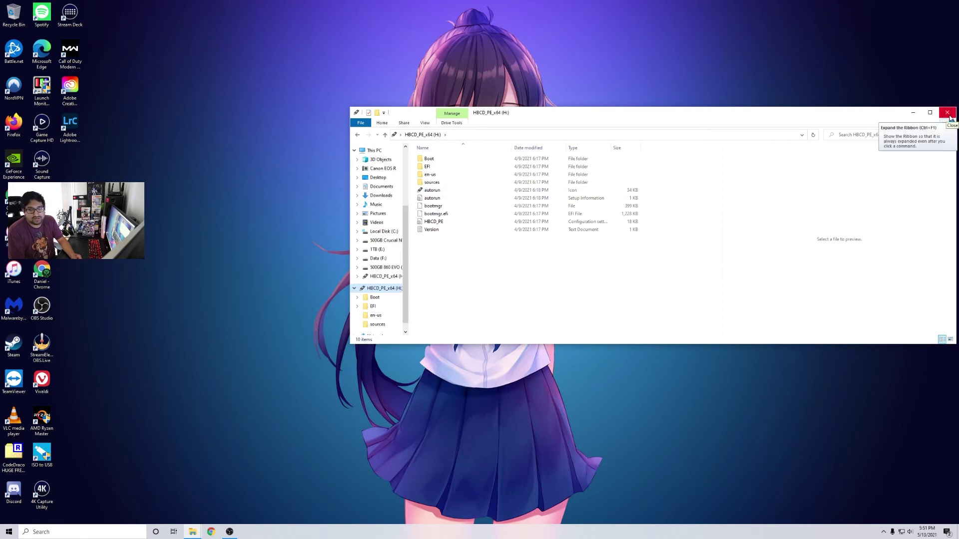
click(947, 112)
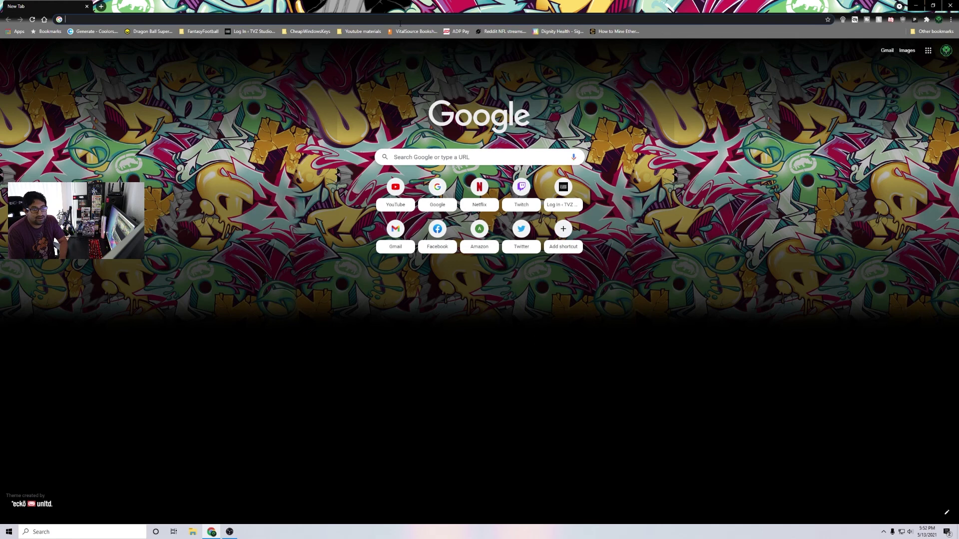
Step: Open the finished '300 Subs Giveaway Ryzen 5 5600X or RTX 3070' competition from the Youtube Competitions bookmark
click(400, 20)
click(507, 5)
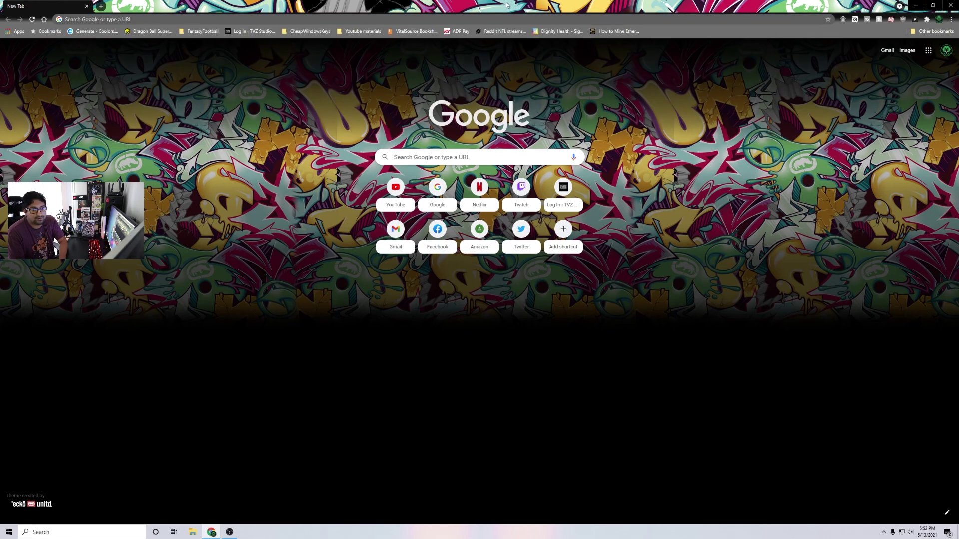
click(361, 32)
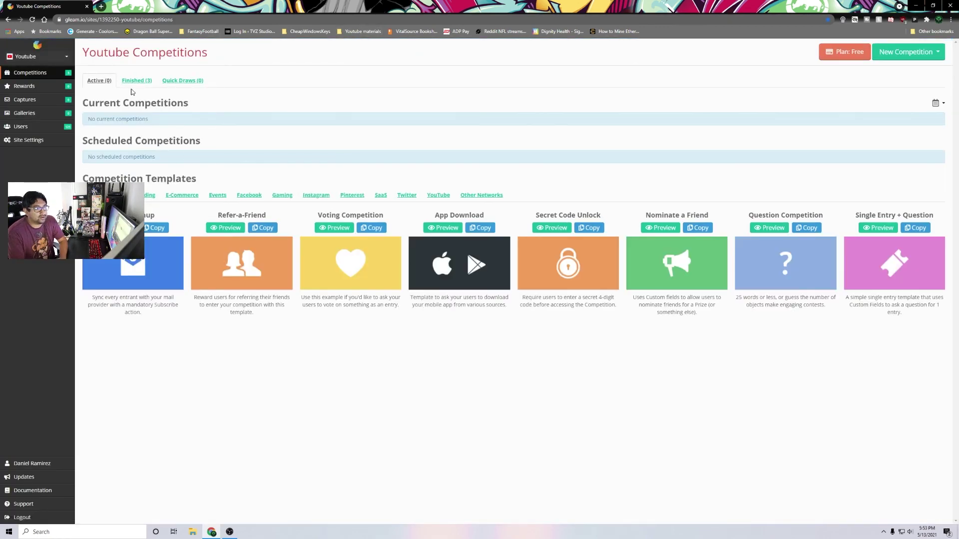
click(137, 81)
click(162, 142)
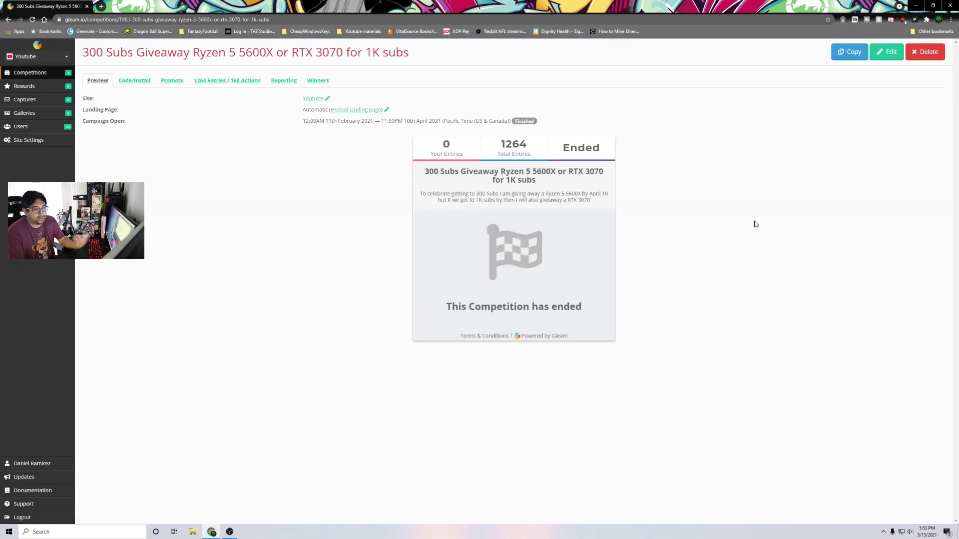
Step: On the Winners tab, choose Revoke win for the current winner
click(320, 81)
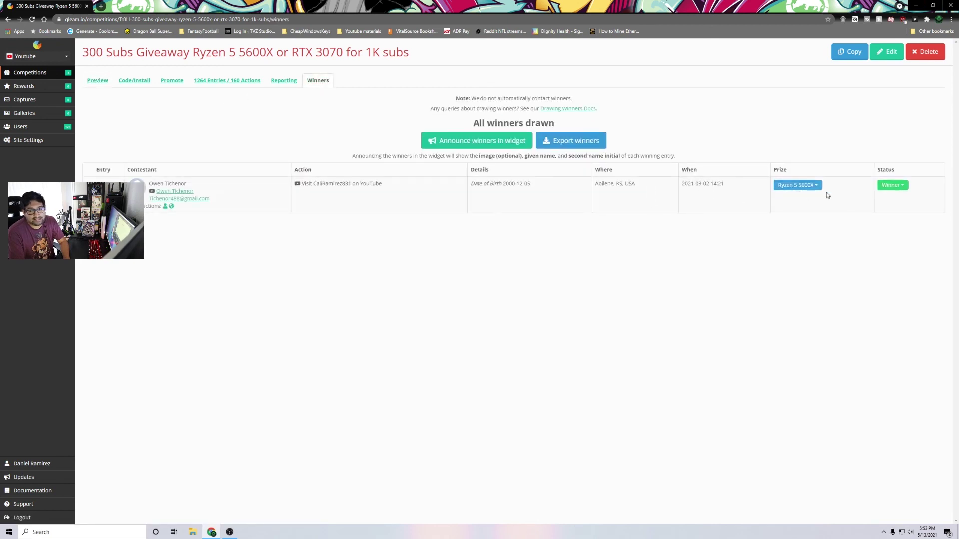
click(892, 185)
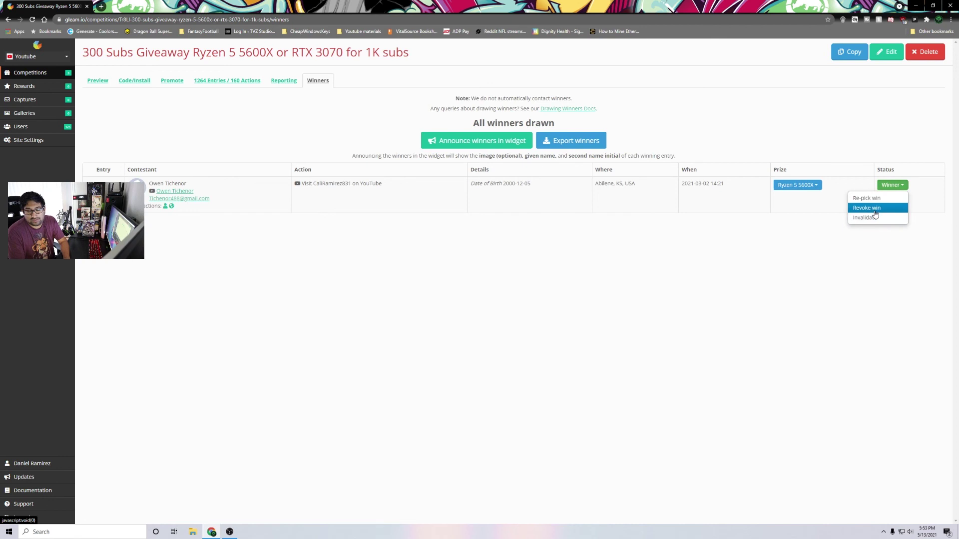
click(872, 209)
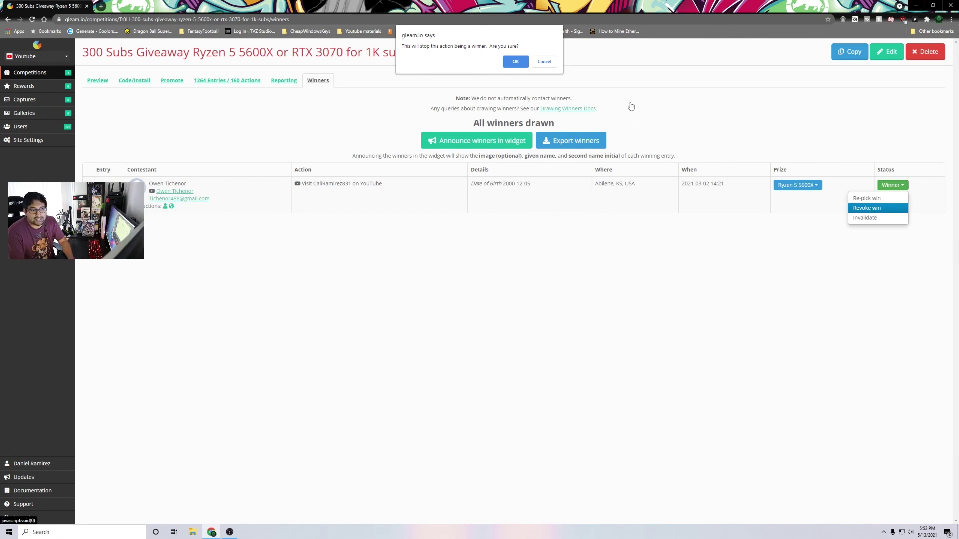
Step: Confirm the revocation and draw 1 new winner for the Ryzen 5 5600X prize
click(516, 62)
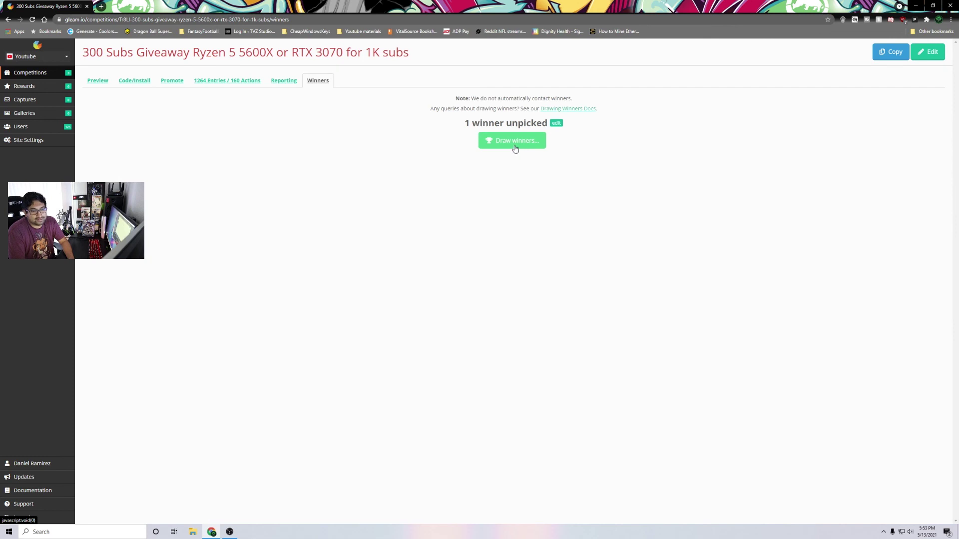
click(514, 145)
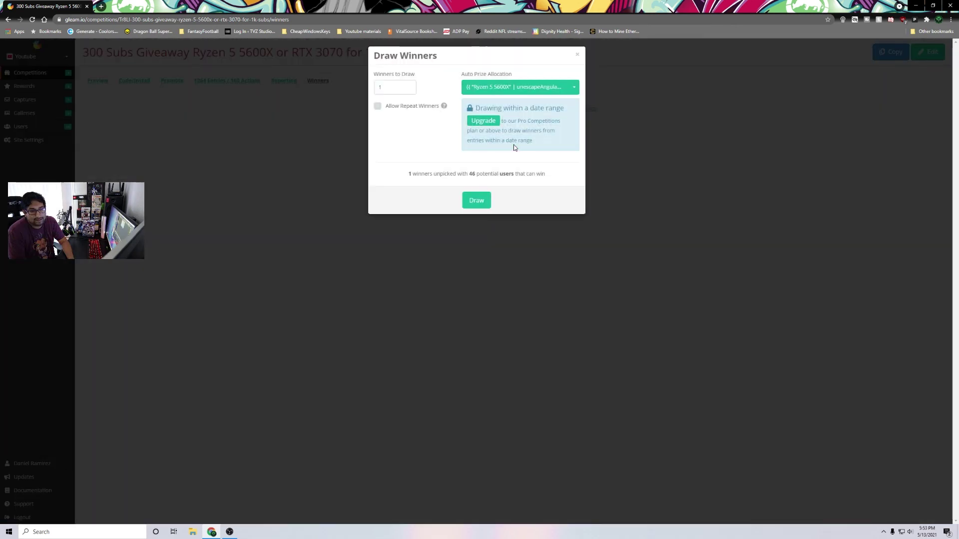
click(477, 202)
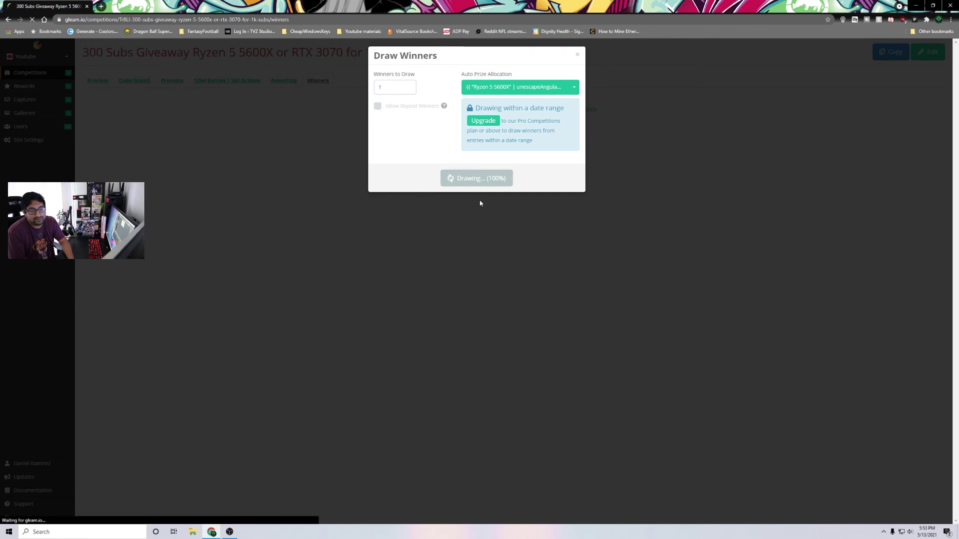